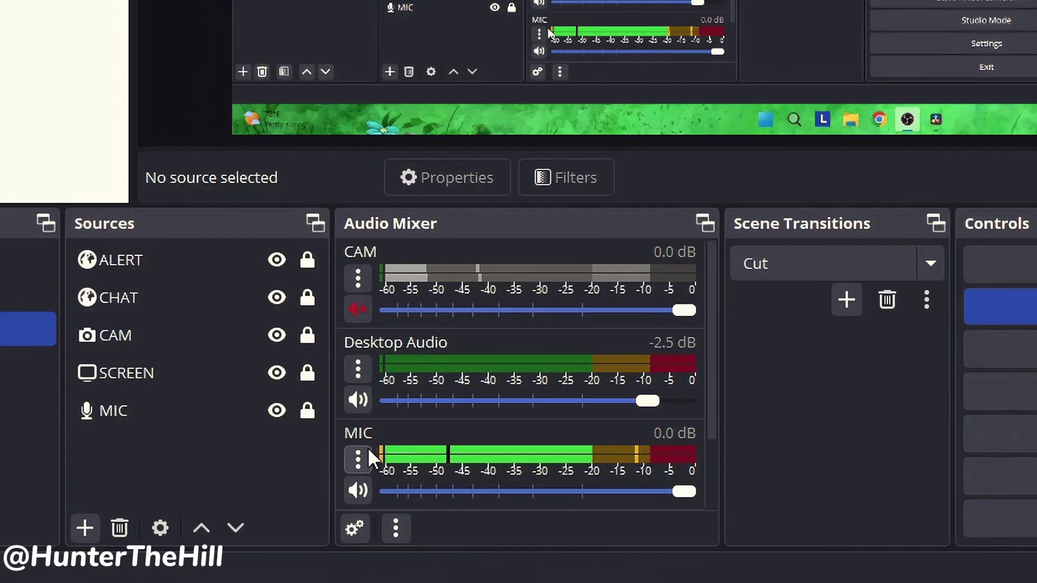
# - Open the Filters window for the MIC source from the Audio Mixer menu
pyautogui.click(260, 497)
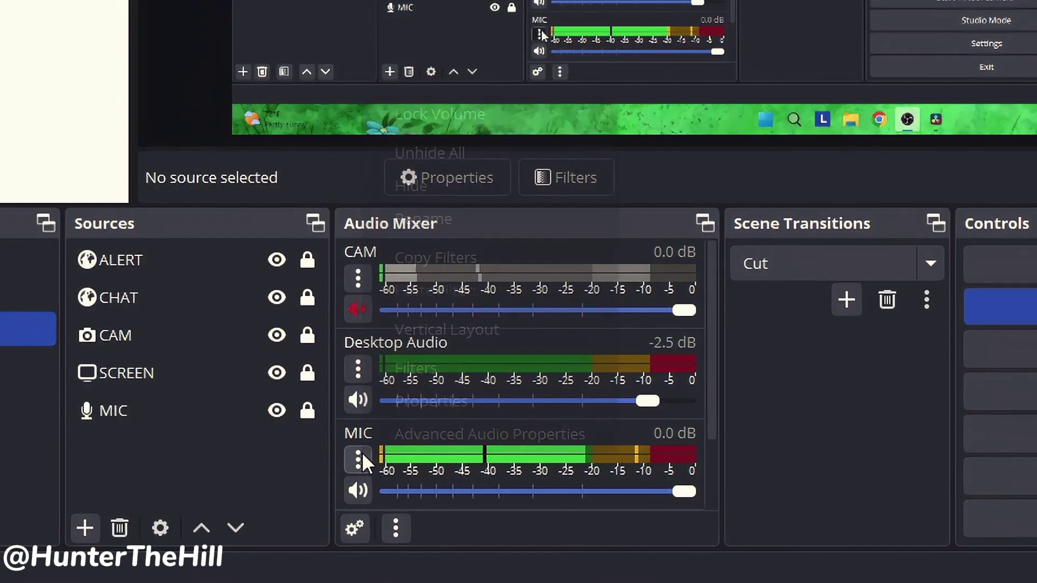
pyautogui.click(416, 375)
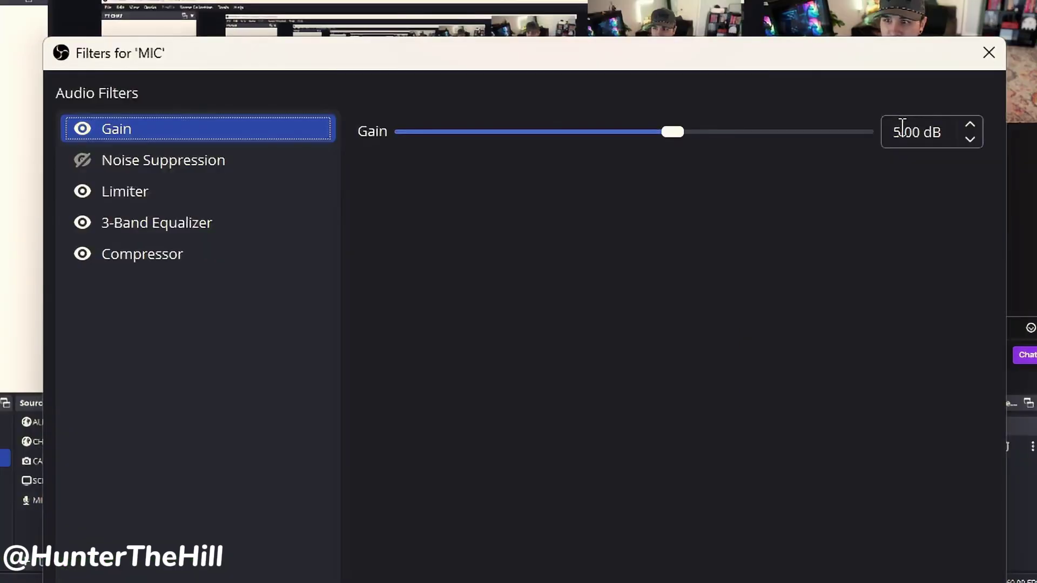
pyautogui.click(883, 233)
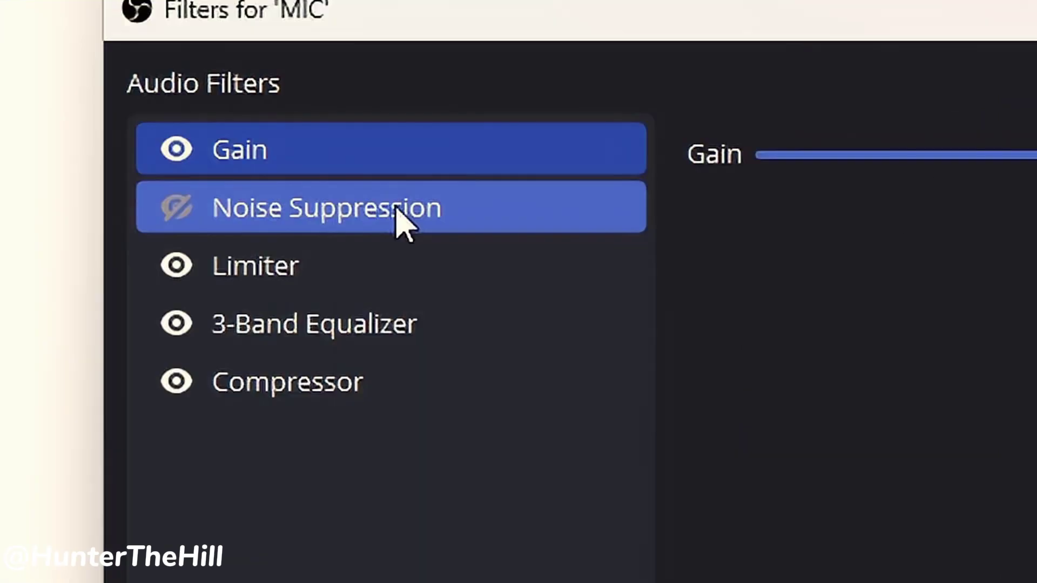
# - Keep RNNoise as the Noise Suppression method and toggle the filter's visibility
pyautogui.click(202, 167)
pyautogui.click(554, 130)
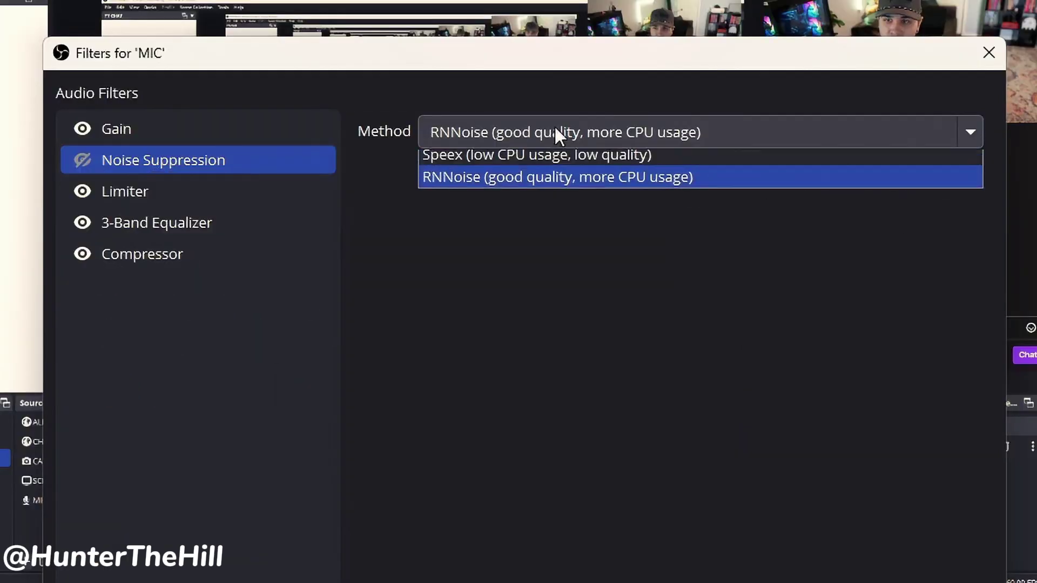
pyautogui.click(513, 131)
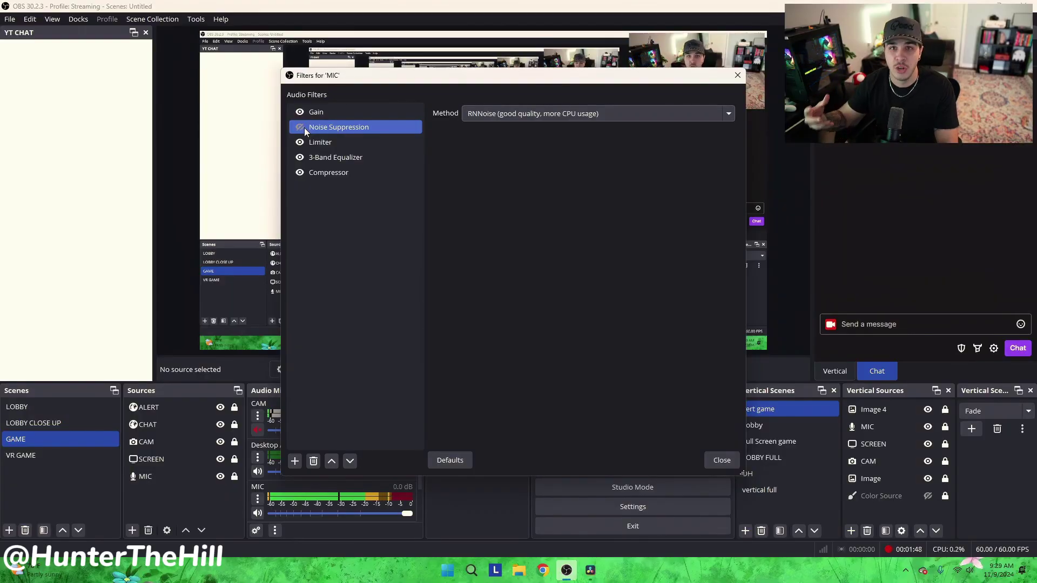
pyautogui.click(300, 127)
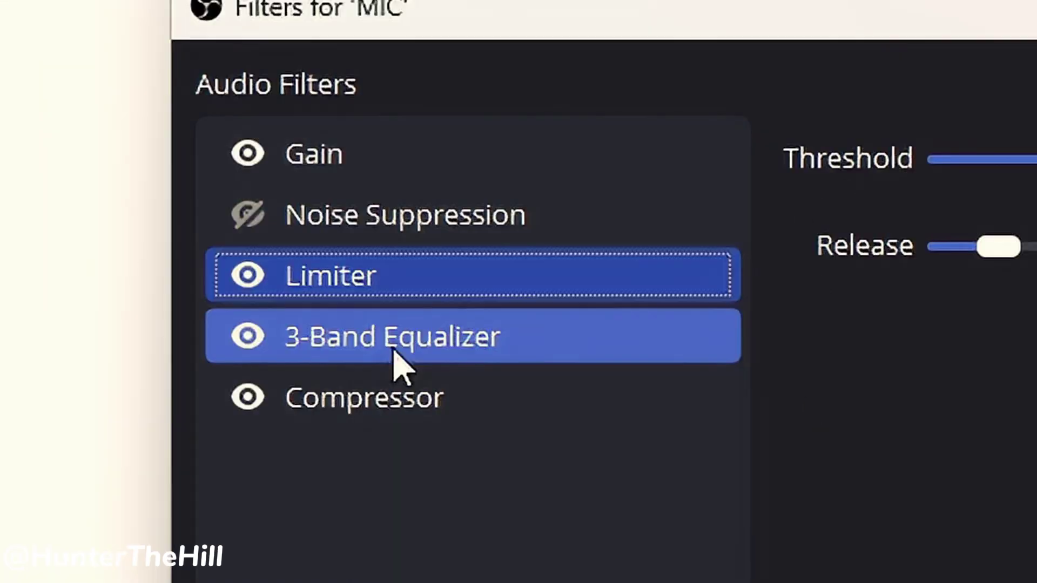
# - Show the 3-Band Equalizer settings: High 1 dB, Mid -1 dB, Low 2 dB
pyautogui.click(394, 352)
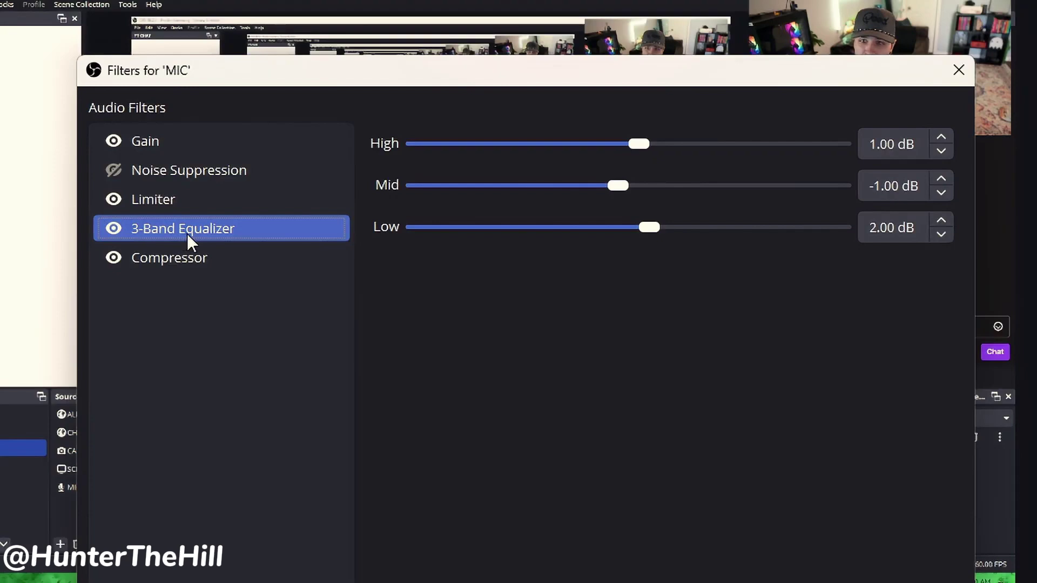